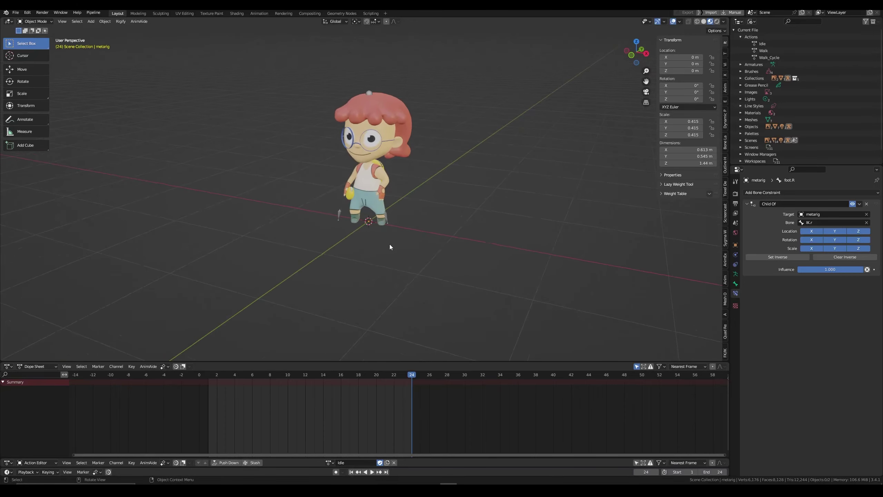
Hide the N sidebar and pan the view so the character sits lower.
{"action": "key", "text": "n"}
{"action": "middle_click_drag", "start_coordinate": [389, 244], "coordinate": [410, 266], "text": "shift"}
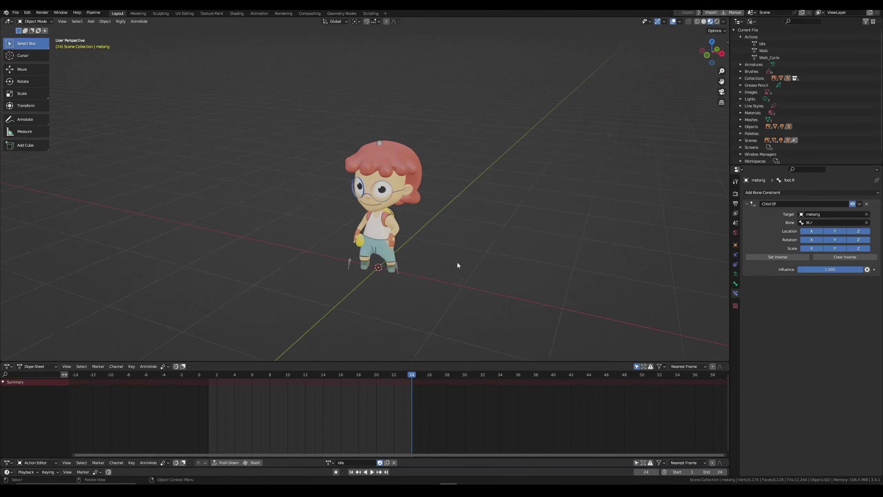
Preview the metarig's Walk and Walk_Cycle actions, then set it back to Idle.
{"action": "left_click", "coordinate": [402, 270]}
{"action": "left_click", "coordinate": [329, 462]}
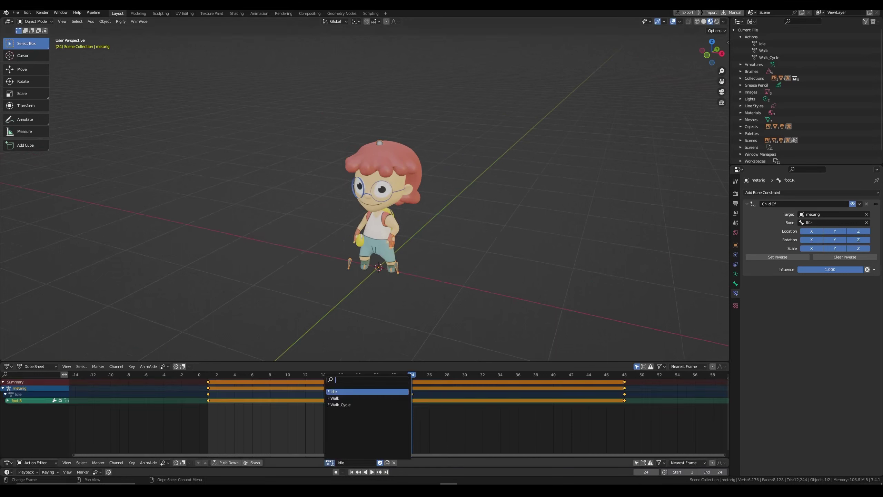
{"action": "left_click", "coordinate": [347, 395]}
{"action": "left_click", "coordinate": [327, 463]}
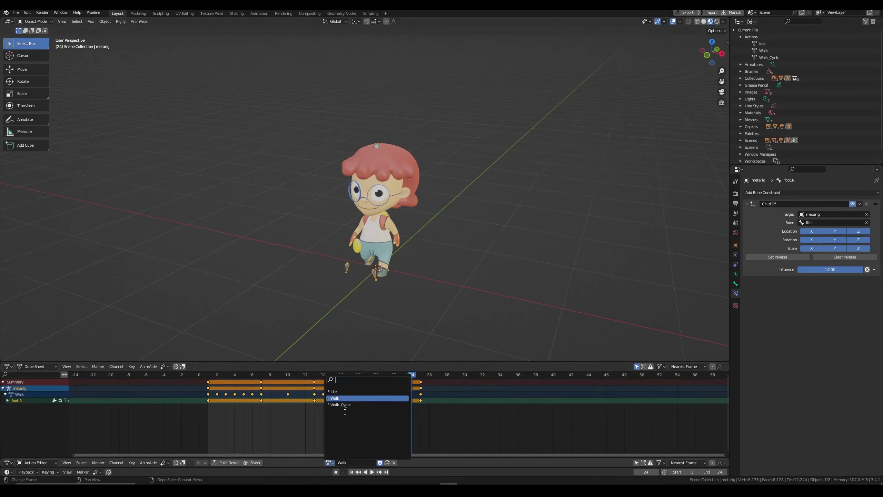
{"action": "left_click", "coordinate": [349, 406]}
{"action": "left_click", "coordinate": [327, 463]}
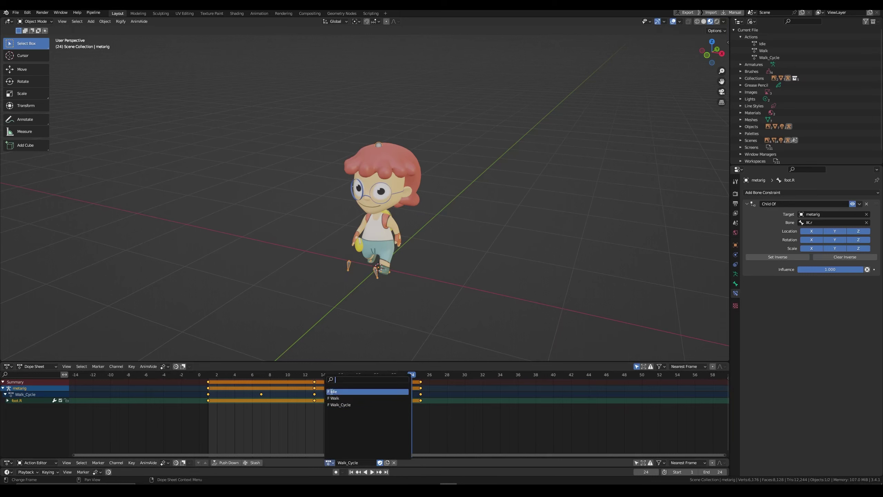
{"action": "left_click", "coordinate": [348, 393]}
Save Claudia.blend and start an FBX (.fbx) export.
{"action": "key", "text": "ctrl+s"}
{"action": "middle_click_drag", "start_coordinate": [359, 256], "coordinate": [344, 250]}
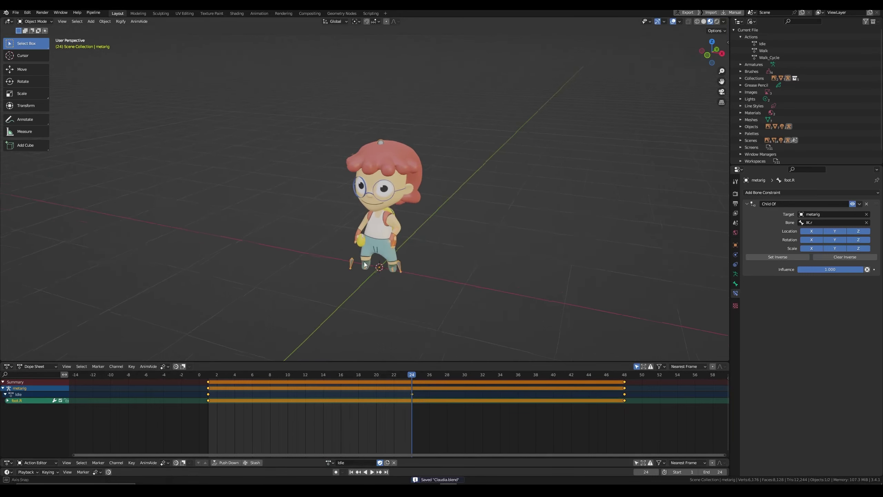
{"action": "key", "text": "shift+b"}
{"action": "mouse_move", "coordinate": [305, 100]}
{"action": "left_mouse_down"}
{"action": "mouse_move", "coordinate": [430, 287]}
{"action": "mouse_move", "coordinate": [395, 245]}
{"action": "left_mouse_up"}
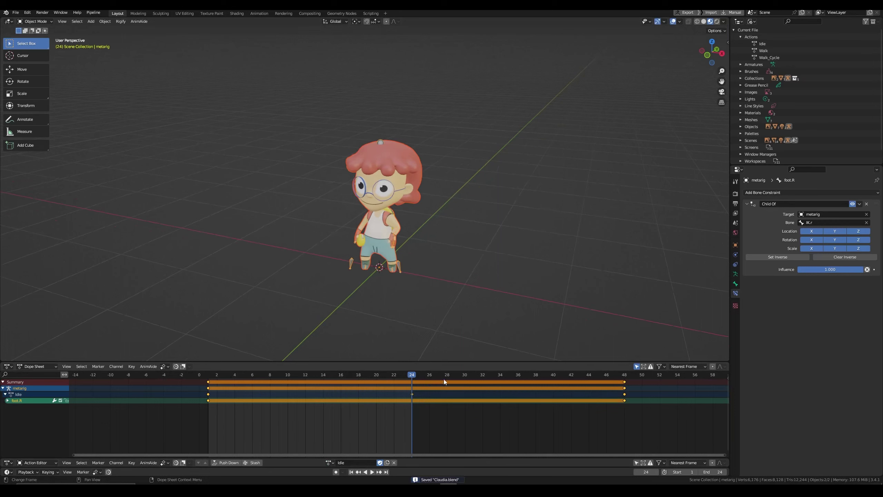
{"action": "left_click", "coordinate": [15, 12]}
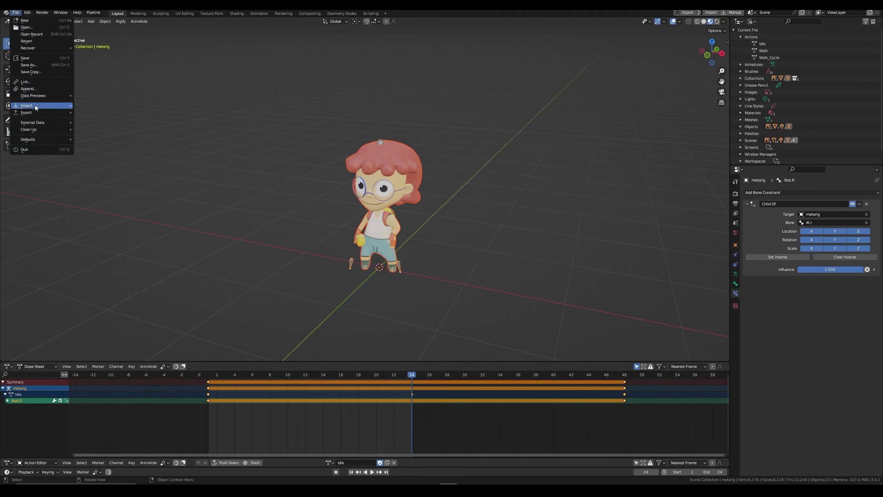
{"action": "mouse_move", "coordinate": [30, 113]}
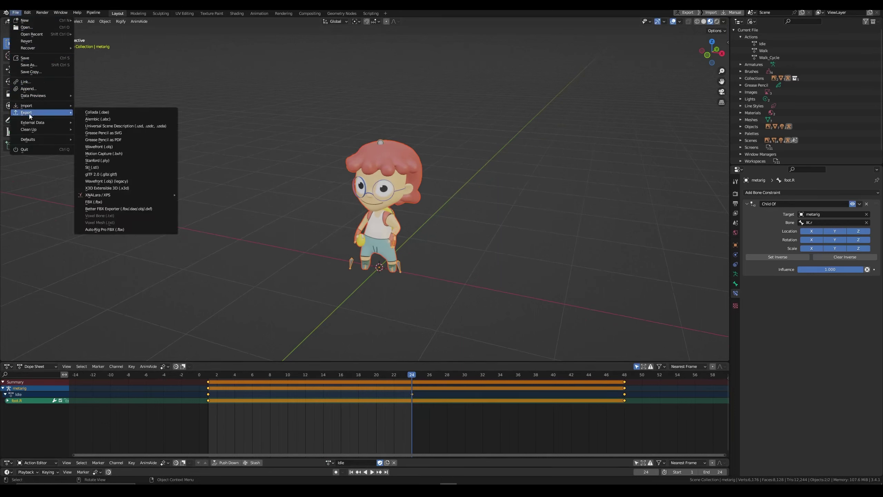
{"action": "left_click", "coordinate": [93, 202]}
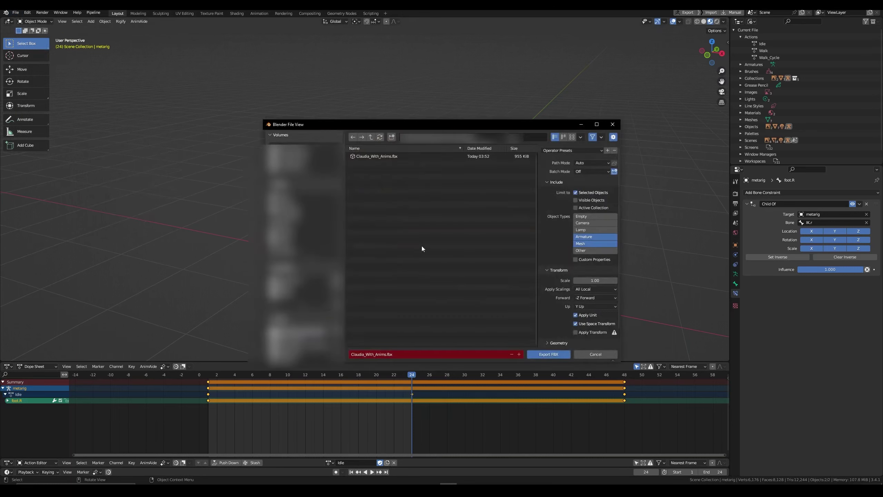
Target Claudia_With_Anims.fbx and confirm Geometry smoothing stays at Face.
{"action": "left_click", "coordinate": [389, 157]}
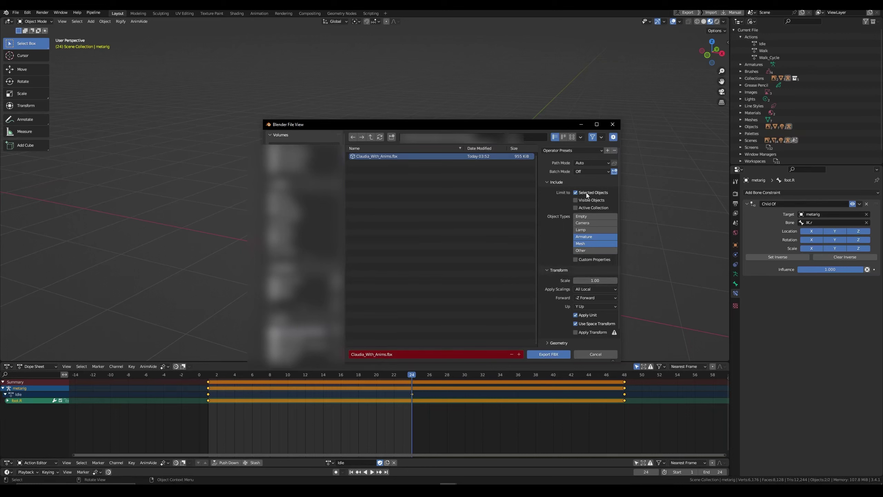
{"action": "left_click", "coordinate": [558, 342]}
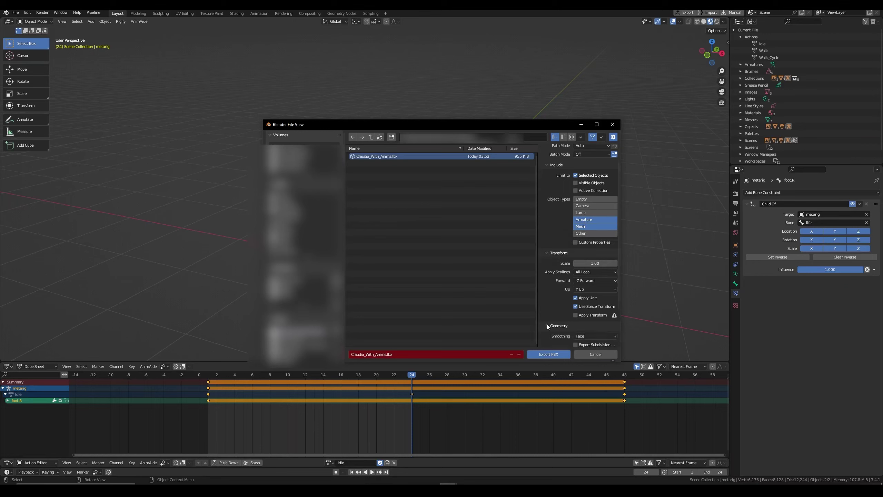
{"action": "scroll", "coordinate": [579, 299], "scroll_direction": "down", "scroll_amount": 4}
{"action": "left_click", "coordinate": [580, 294]}
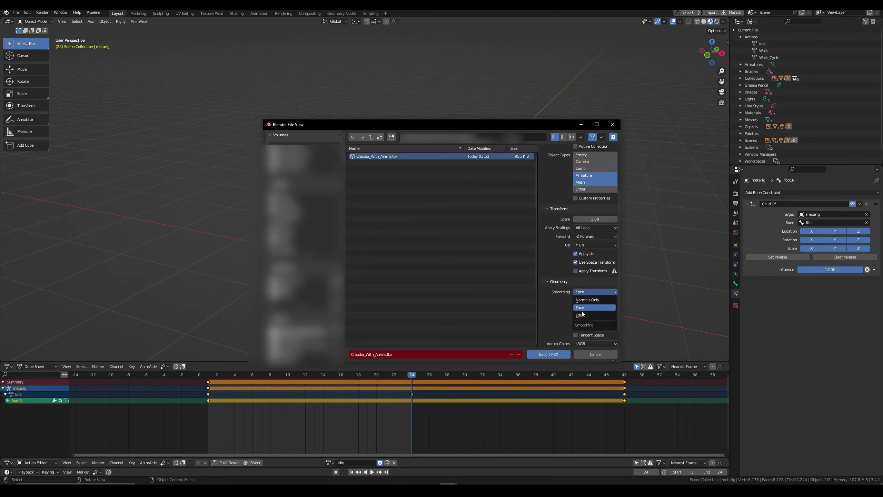
{"action": "left_click", "coordinate": [549, 283]}
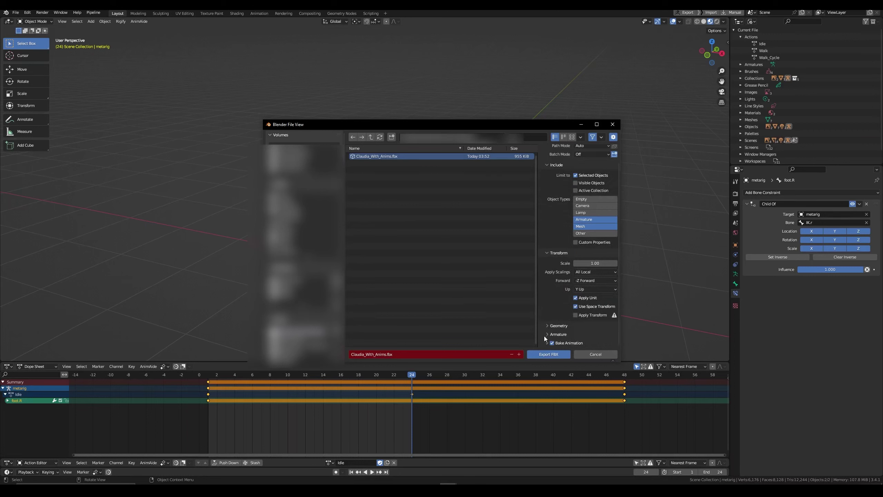
Review the Bake Animation options and export Claudia_With_Anims.fbx.
{"action": "middle_click_drag", "start_coordinate": [545, 334], "coordinate": [566, 258]}
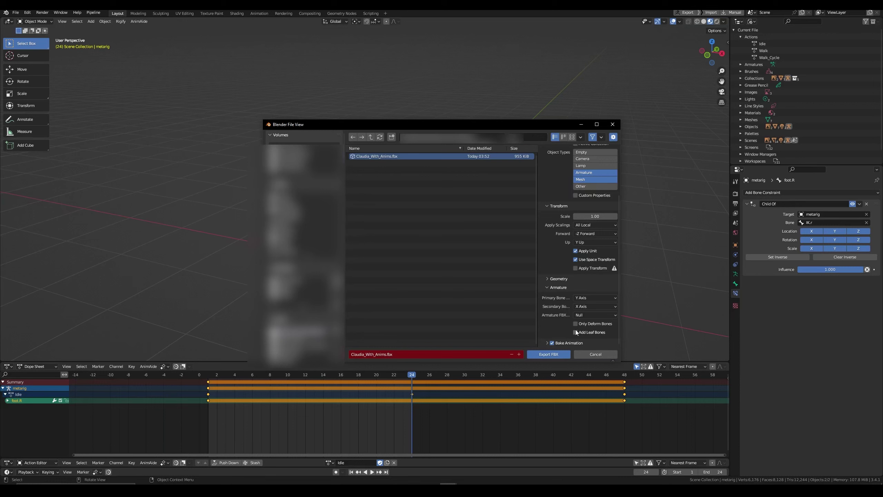
{"action": "left_click", "coordinate": [550, 287]}
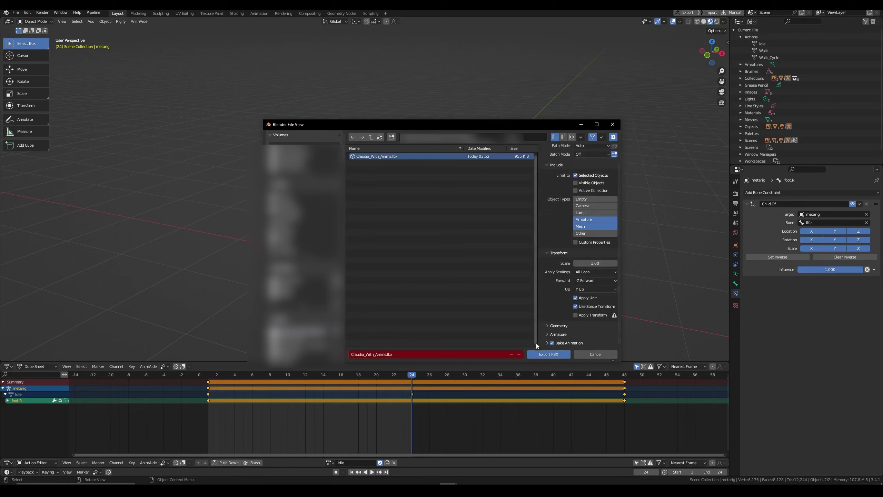
{"action": "left_click", "coordinate": [547, 343]}
{"action": "scroll", "coordinate": [556, 314], "scroll_direction": "down", "scroll_amount": 2}
{"action": "scroll", "coordinate": [560, 306], "scroll_direction": "down", "scroll_amount": 1}
{"action": "scroll", "coordinate": [562, 302], "scroll_direction": "down", "scroll_amount": 1}
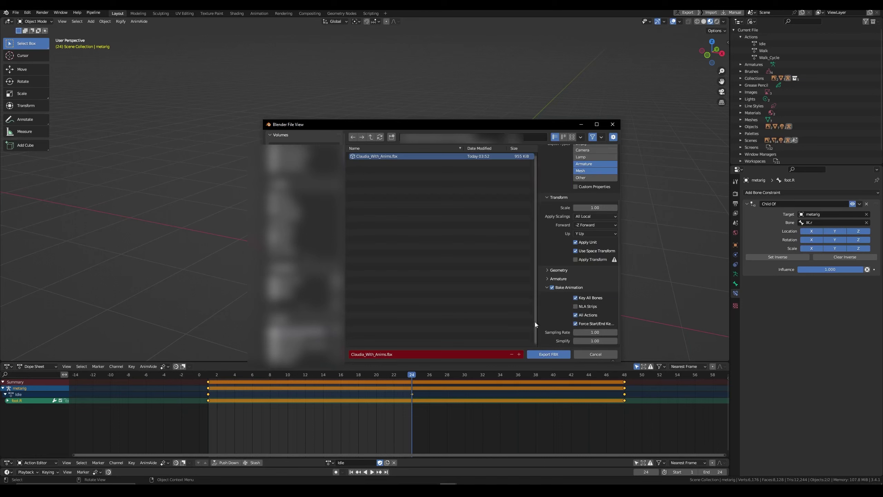
{"action": "left_click", "coordinate": [552, 355]}
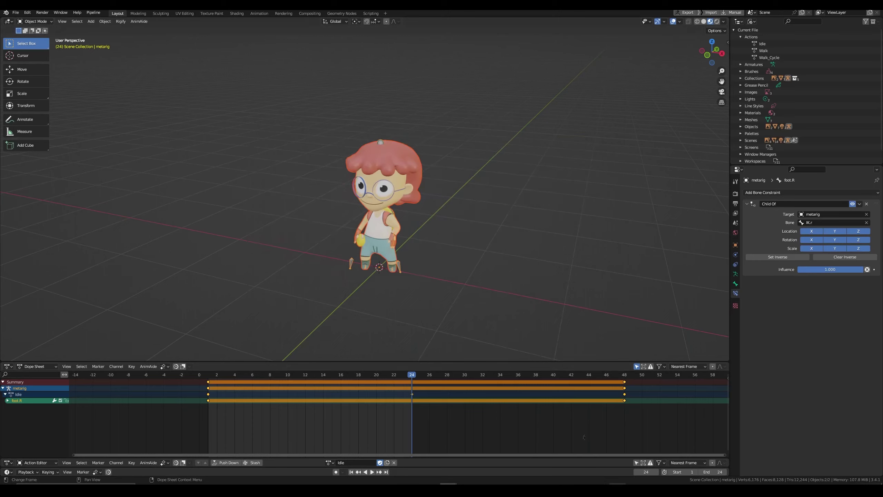
Drag Claudia_With_Anims.fbx from its folder into Unreal's Claudia content folder.
{"action": "mouse_move", "coordinate": [618, 490]}
{"action": "left_click", "coordinate": [615, 456]}
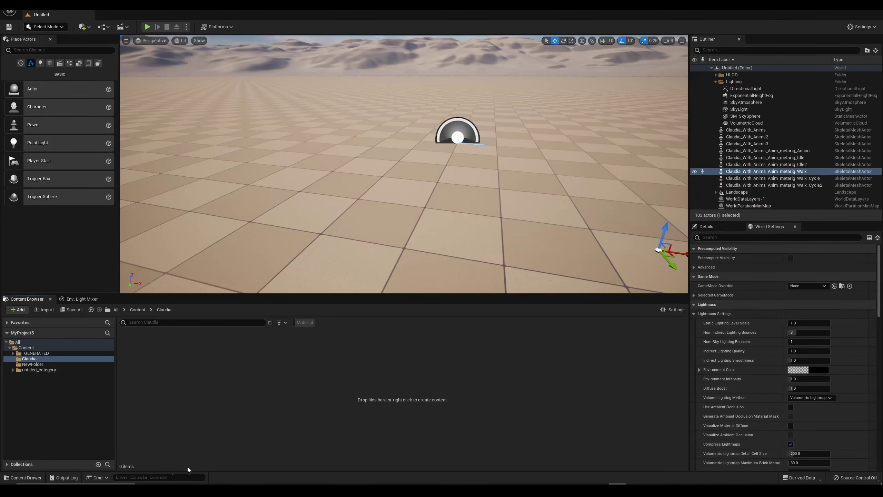
{"action": "mouse_move", "coordinate": [162, 490]}
{"action": "left_click", "coordinate": [95, 456]}
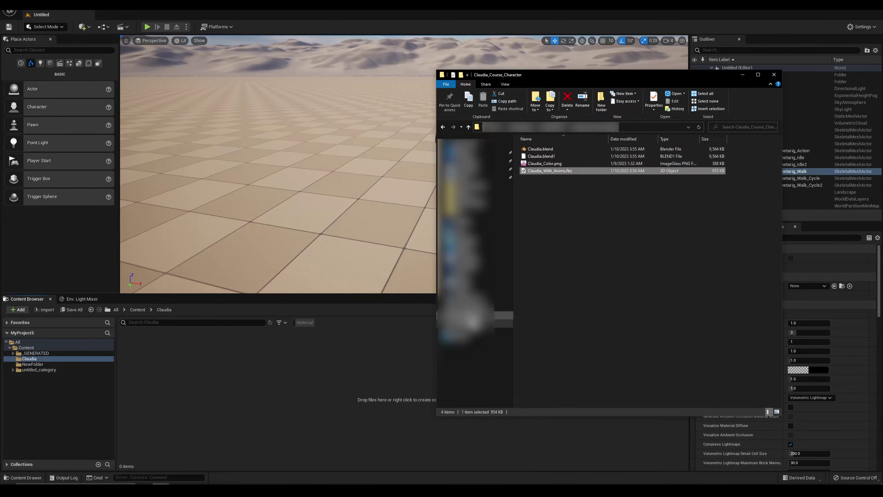
{"action": "left_click_drag", "start_coordinate": [553, 170], "coordinate": [308, 374]}
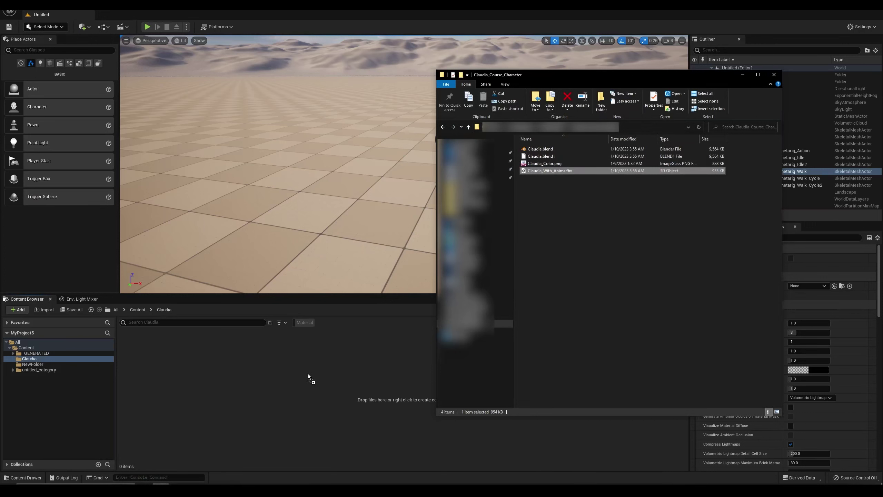
{"action": "left_click", "coordinate": [402, 123]}
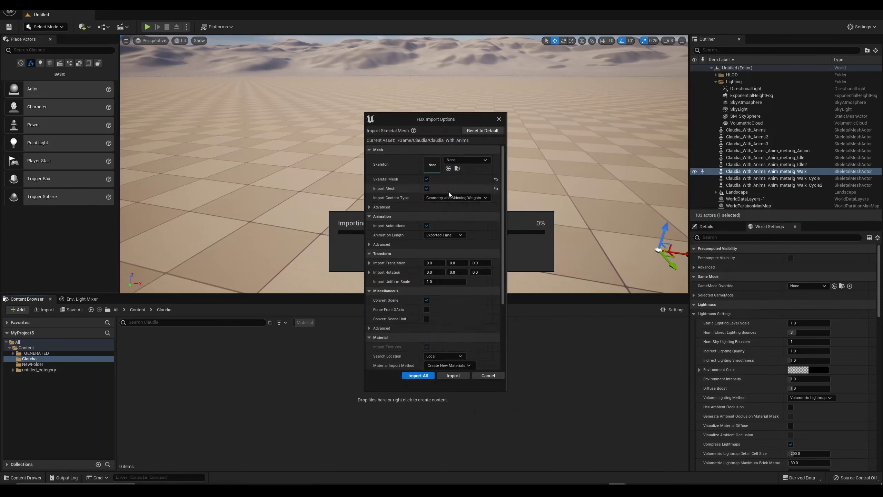
Keep Skeleton at None, set Animation Length to Exported Time, and Import All.
{"action": "left_click", "coordinate": [462, 160]}
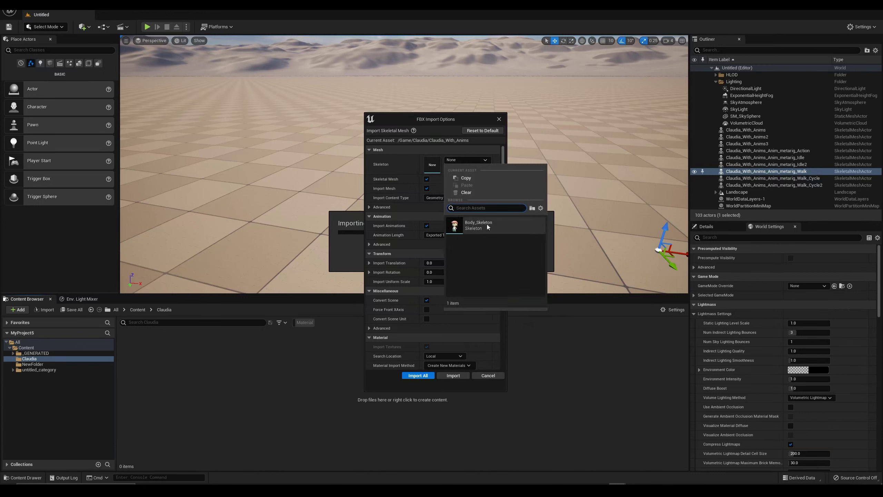
{"action": "left_click", "coordinate": [459, 152]}
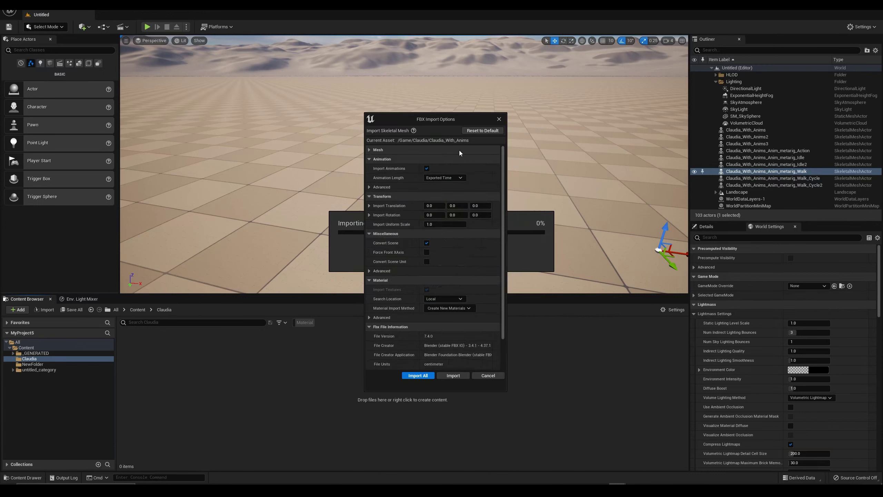
{"action": "left_click", "coordinate": [458, 161]}
{"action": "left_click", "coordinate": [459, 160]}
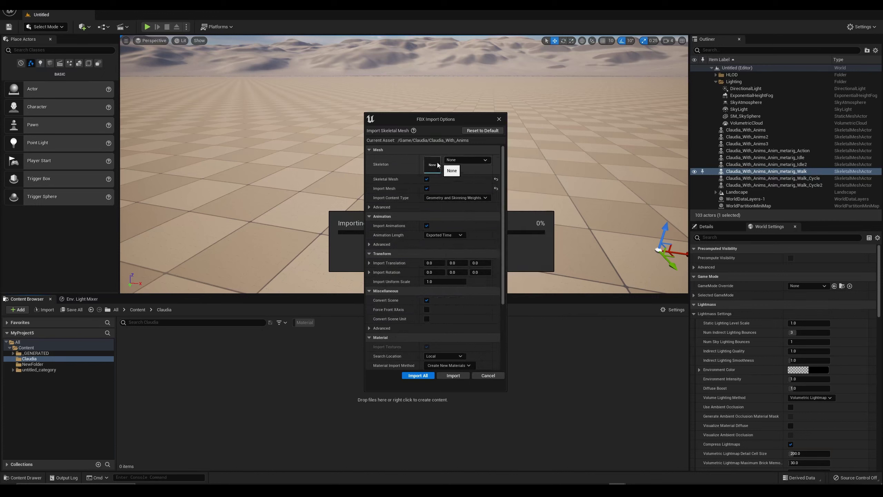
{"action": "scroll", "coordinate": [453, 250], "scroll_direction": "down", "scroll_amount": 2}
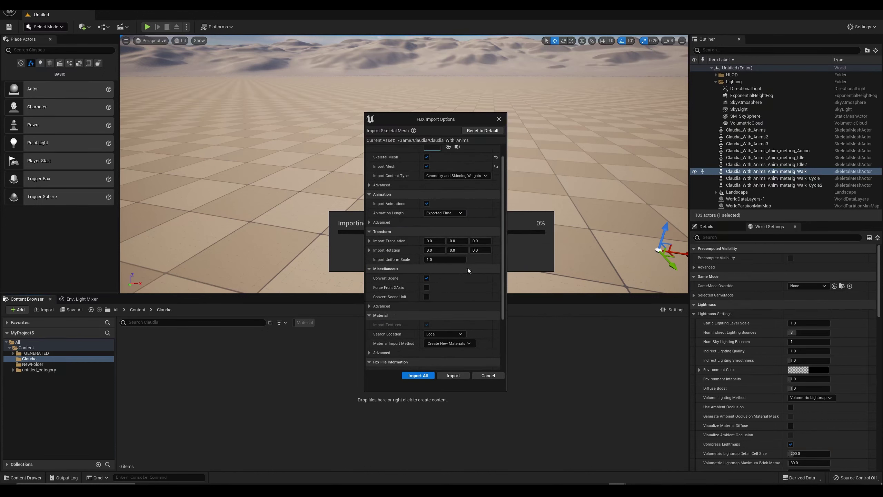
{"action": "scroll", "coordinate": [466, 270], "scroll_direction": "down", "scroll_amount": 1}
{"action": "left_click", "coordinate": [438, 202]}
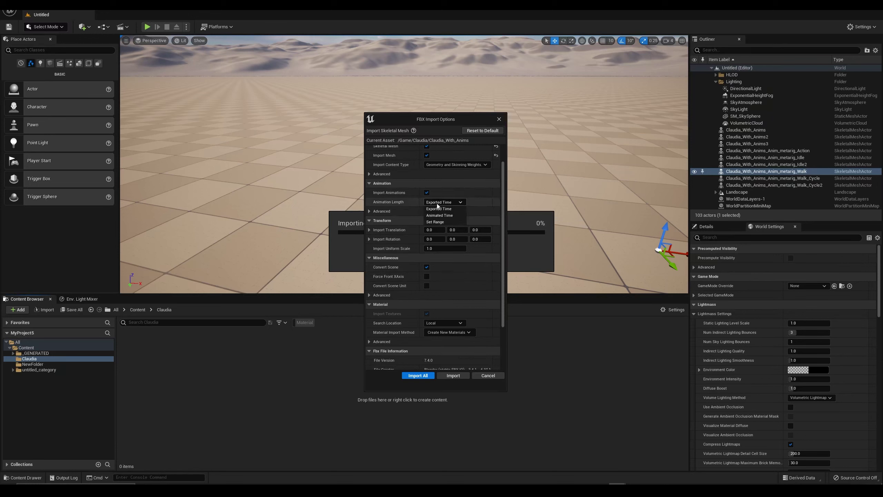
{"action": "left_click", "coordinate": [435, 222]}
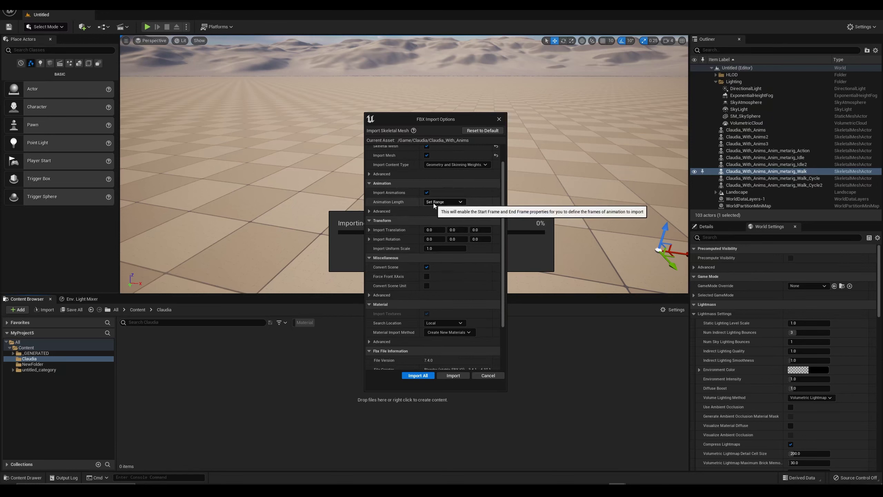
{"action": "left_click", "coordinate": [444, 204]}
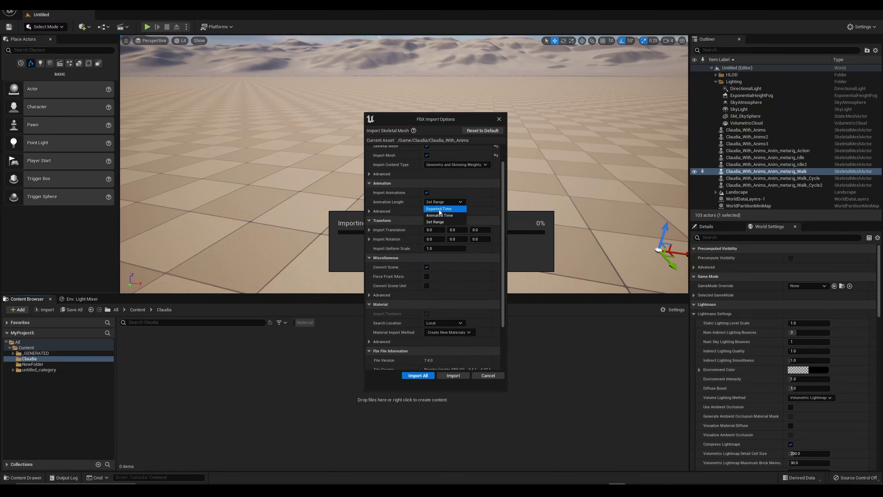
{"action": "left_click", "coordinate": [444, 208]}
{"action": "scroll", "coordinate": [431, 230], "scroll_direction": "down", "scroll_amount": 2}
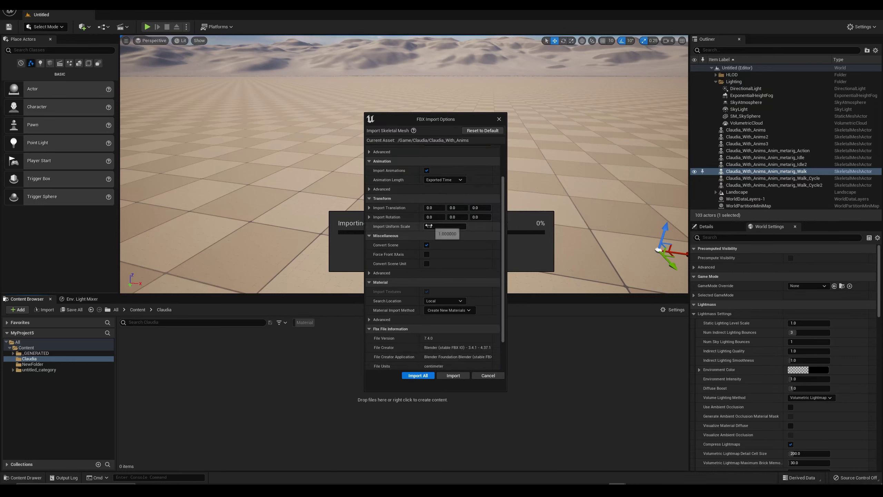
{"action": "scroll", "coordinate": [437, 251], "scroll_direction": "down", "scroll_amount": 1}
{"action": "scroll", "coordinate": [440, 272], "scroll_direction": "down", "scroll_amount": 1}
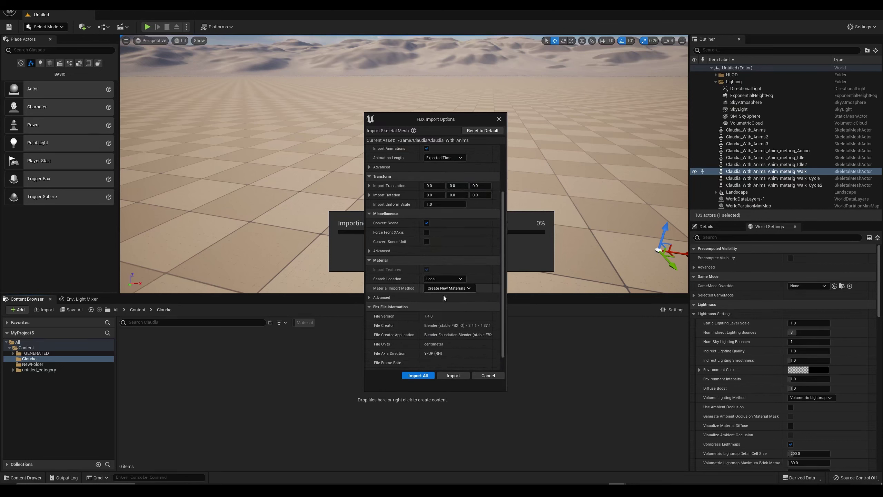
{"action": "left_click", "coordinate": [419, 375]}
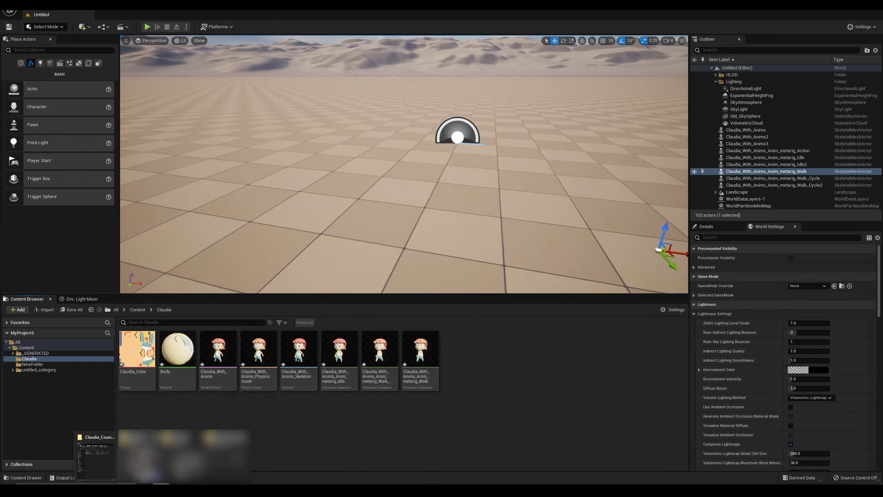
Check the exported character files in File Explorer, then minimize it.
{"action": "left_click", "coordinate": [96, 456]}
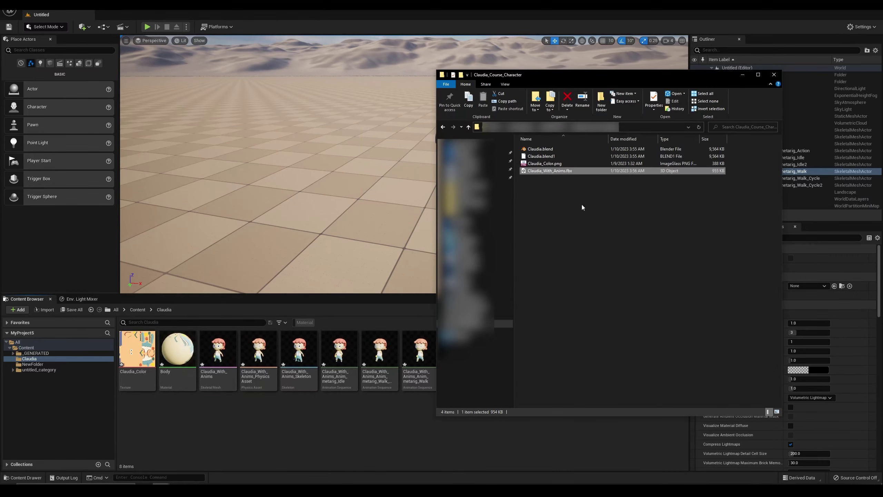
{"action": "left_click", "coordinate": [777, 412]}
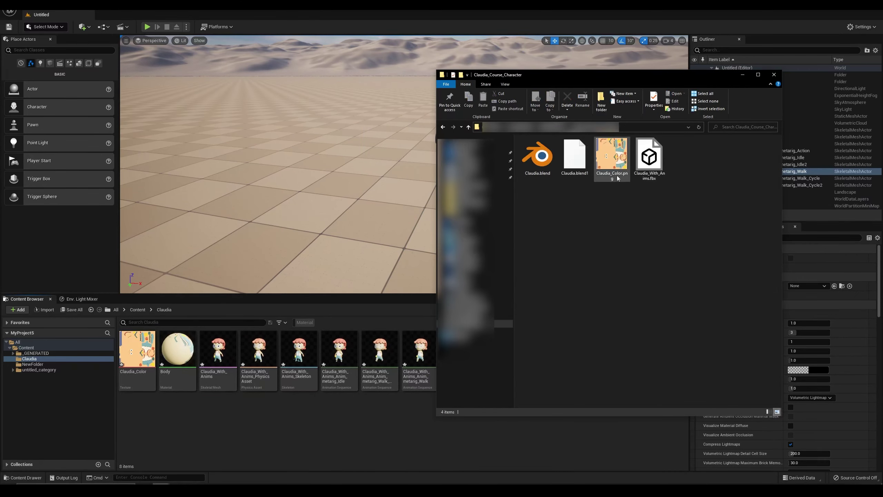
{"action": "left_click", "coordinate": [768, 412]}
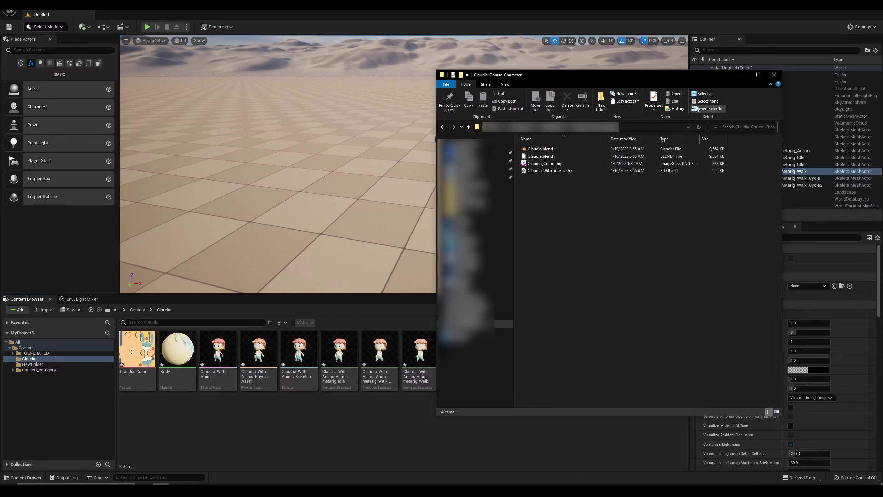
{"action": "left_click", "coordinate": [740, 78]}
Drag the Claudia_With_Anims skeletal mesh into the level and deselect it.
{"action": "left_click", "coordinate": [218, 351]}
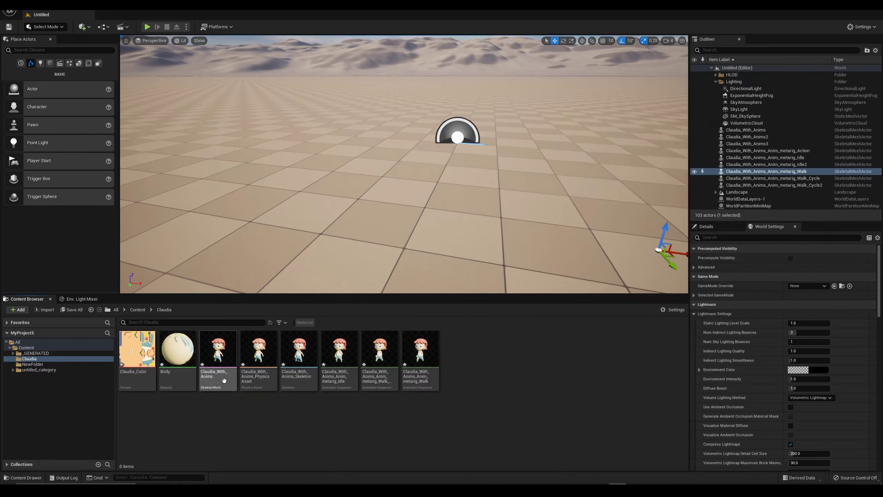
{"action": "mouse_move", "coordinate": [218, 351]}
{"action": "left_mouse_down"}
{"action": "mouse_move", "coordinate": [411, 216]}
{"action": "mouse_move", "coordinate": [330, 216]}
{"action": "mouse_move", "coordinate": [567, 216]}
{"action": "left_mouse_up"}
{"action": "left_click", "coordinate": [487, 216]}
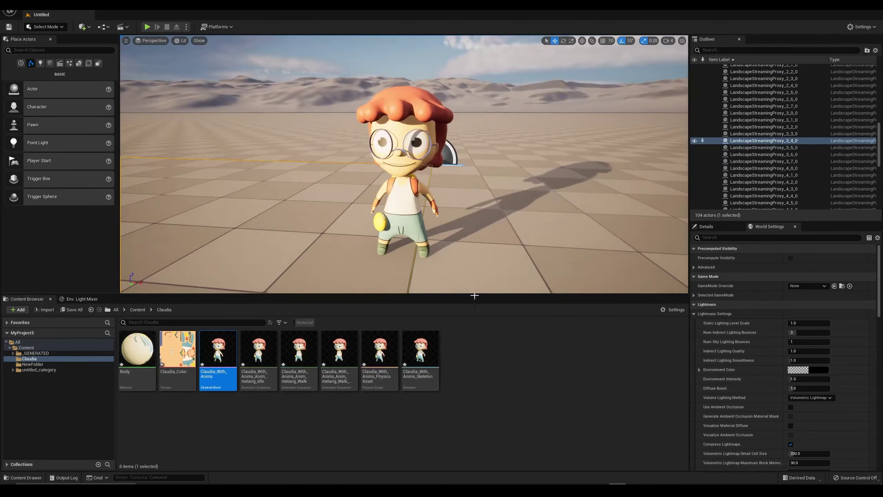
Place Idle, Walk and Walk_Cycle animation actors, then preview them in a Play session.
{"action": "left_click_drag", "start_coordinate": [259, 351], "coordinate": [293, 239]}
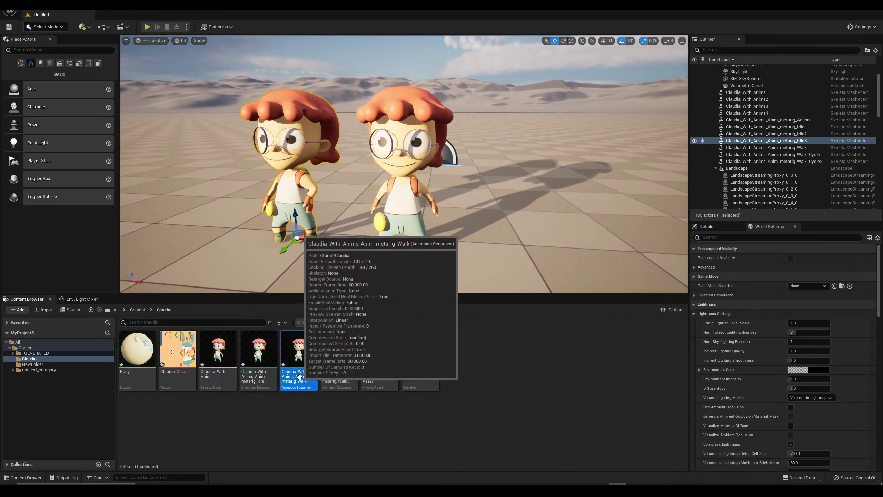
{"action": "left_click_drag", "start_coordinate": [299, 348], "coordinate": [514, 250]}
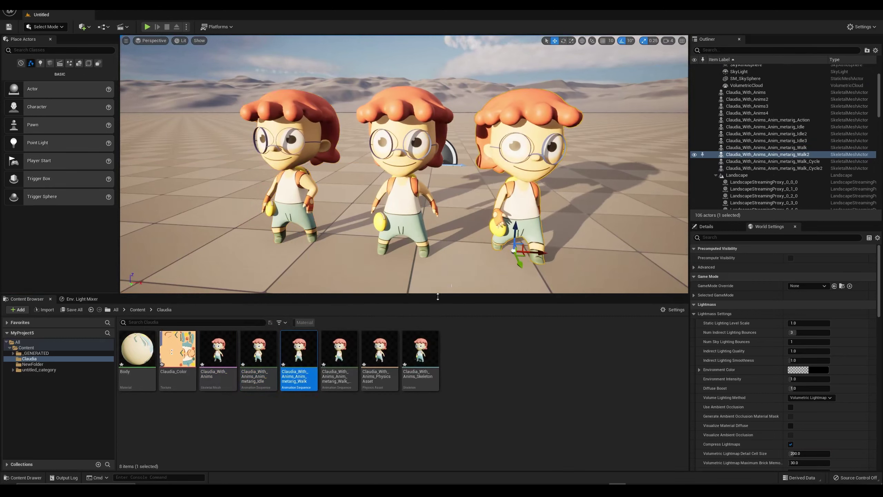
{"action": "left_click_drag", "start_coordinate": [355, 381], "coordinate": [635, 259]}
{"action": "left_click", "coordinate": [147, 27]}
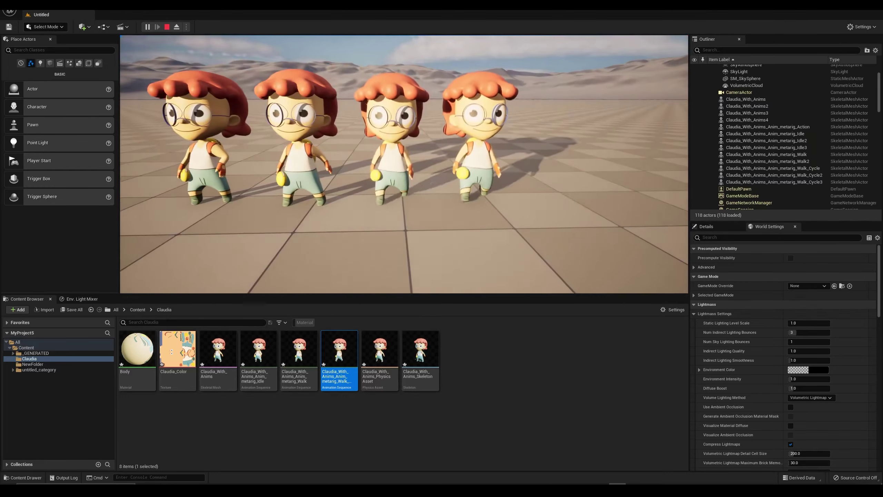
{"action": "key", "text": "Escape"}
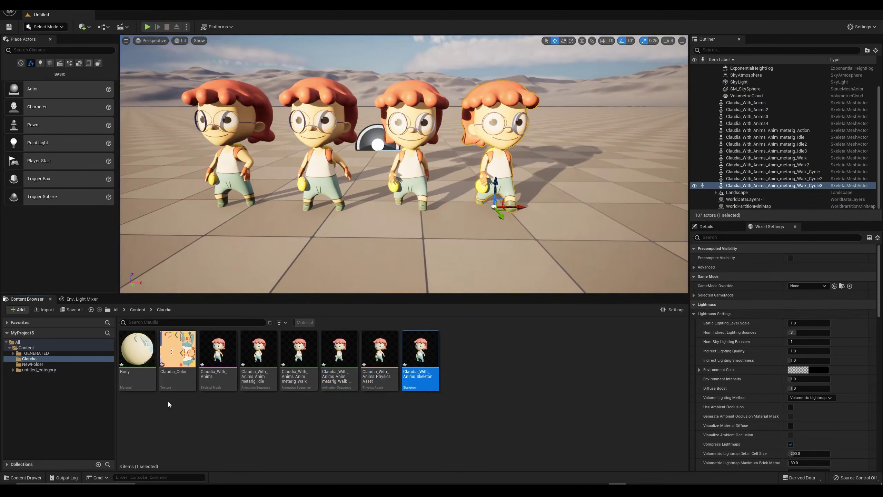
Open the Body material, shift its Texture Sample node left, and close it, applying changes.
{"action": "left_click", "coordinate": [143, 384]}
{"action": "double_click", "coordinate": [143, 384]}
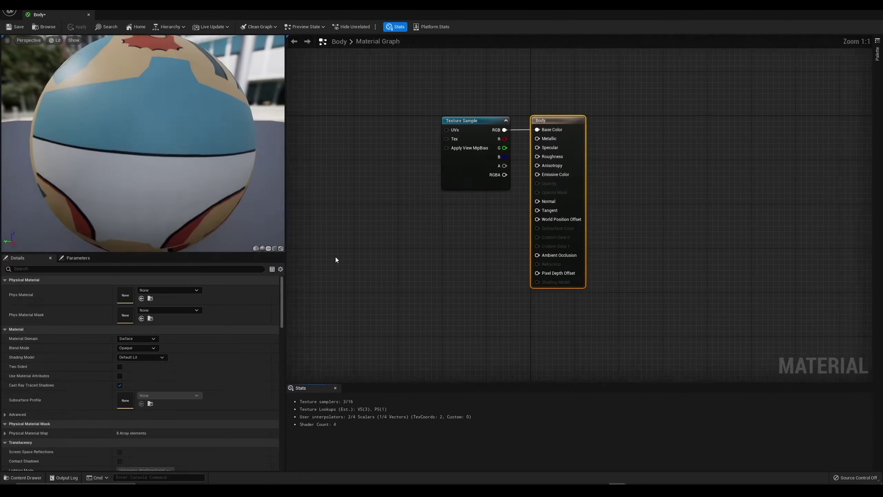
{"action": "left_click", "coordinate": [492, 135]}
{"action": "left_click_drag", "start_coordinate": [492, 134], "coordinate": [416, 134]}
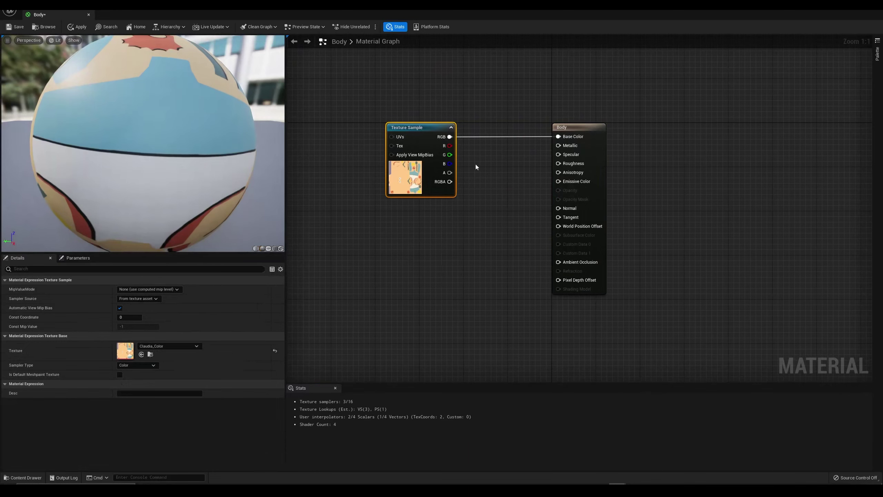
{"action": "left_click", "coordinate": [88, 15]}
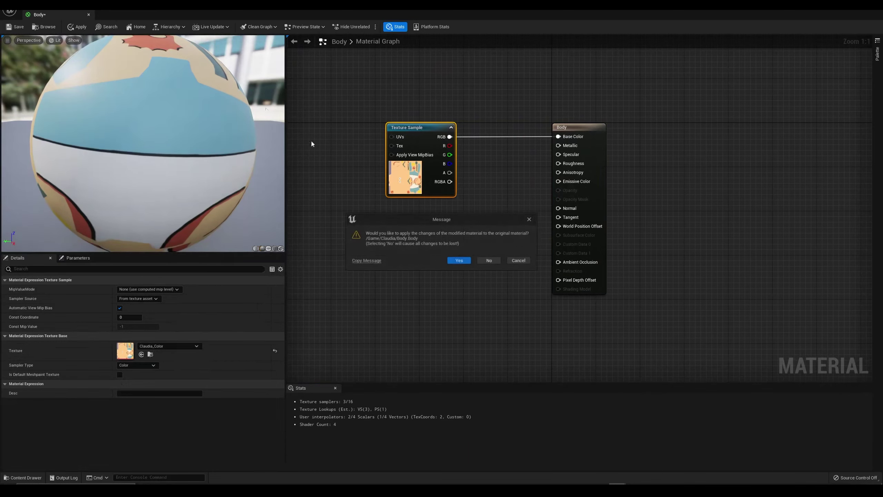
{"action": "left_click", "coordinate": [486, 261]}
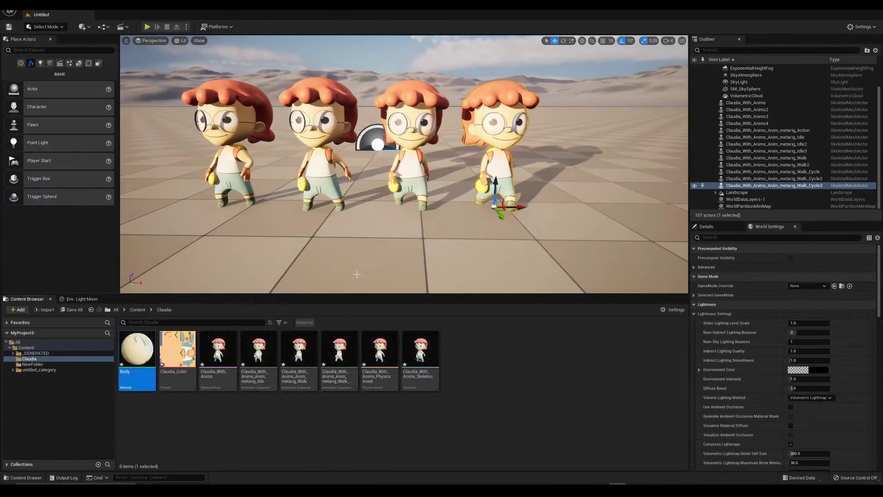
Deselect the material and orbit the viewport to view the characters from the front.
{"action": "left_click", "coordinate": [493, 376]}
{"action": "mouse_move", "coordinate": [403, 174]}
{"action": "right_mouse_down"}
{"action": "mouse_move", "coordinate": [435, 167]}
{"action": "mouse_move", "coordinate": [383, 167]}
{"action": "right_mouse_up"}
{"action": "left_click_drag", "start_coordinate": [510, 214], "coordinate": [510, 214], "text": "alt"}
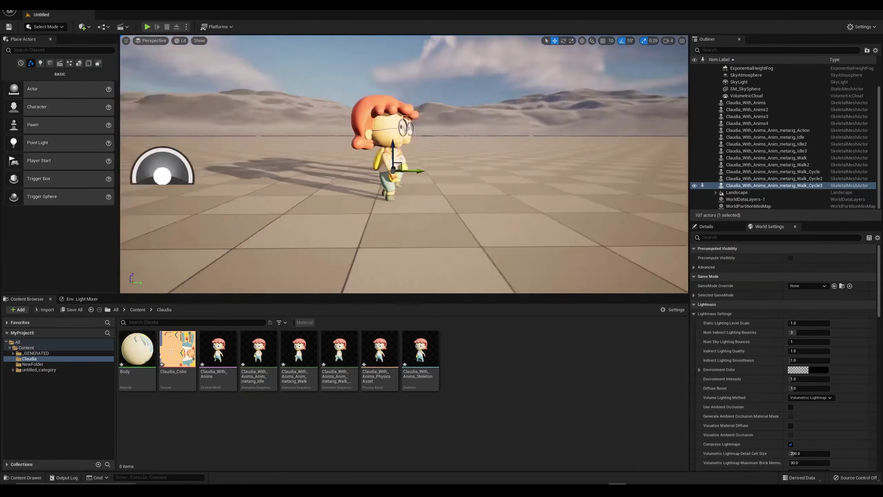